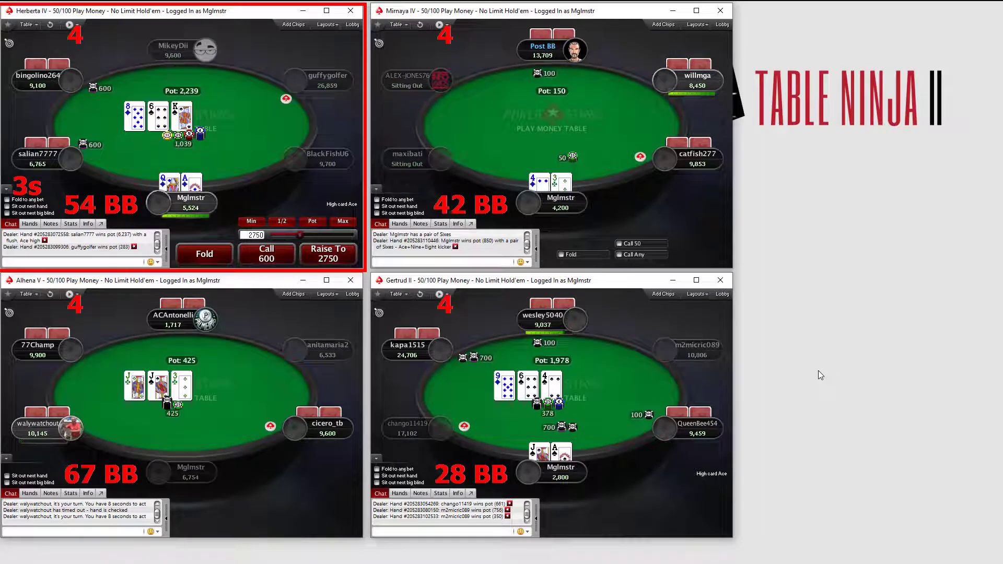
- Fold the hand at Herberta IV with the F1 hotkey
key(F1)
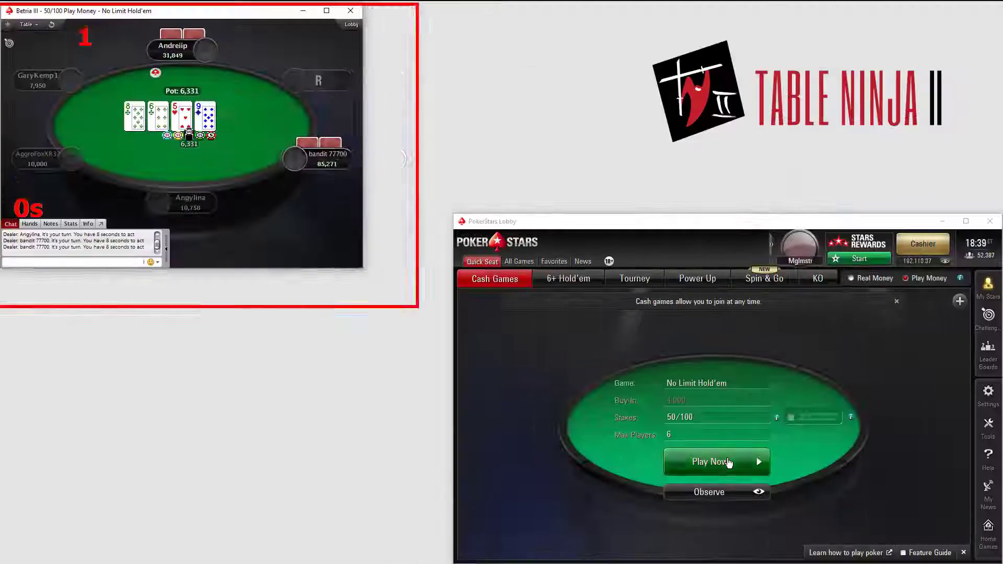
- Join three more 50/100 No Limit Hold'em tables, then stack all tables with Ctrl+S
click(728, 463)
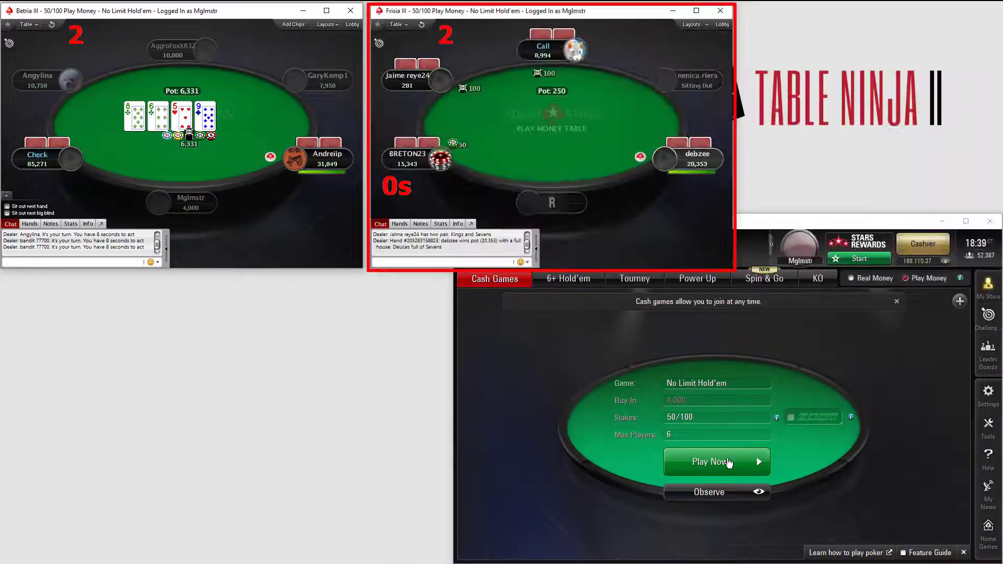
click(728, 464)
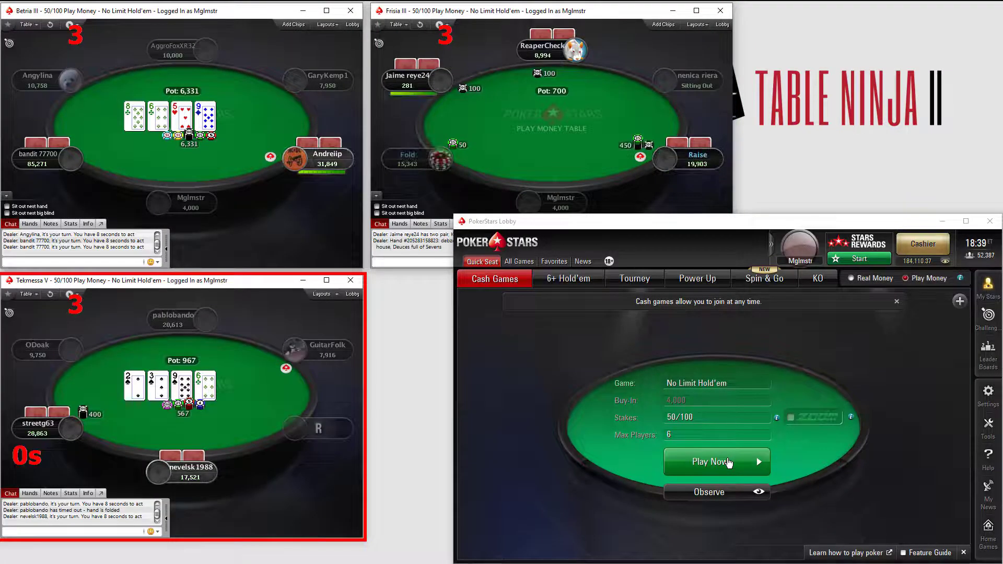
click(729, 463)
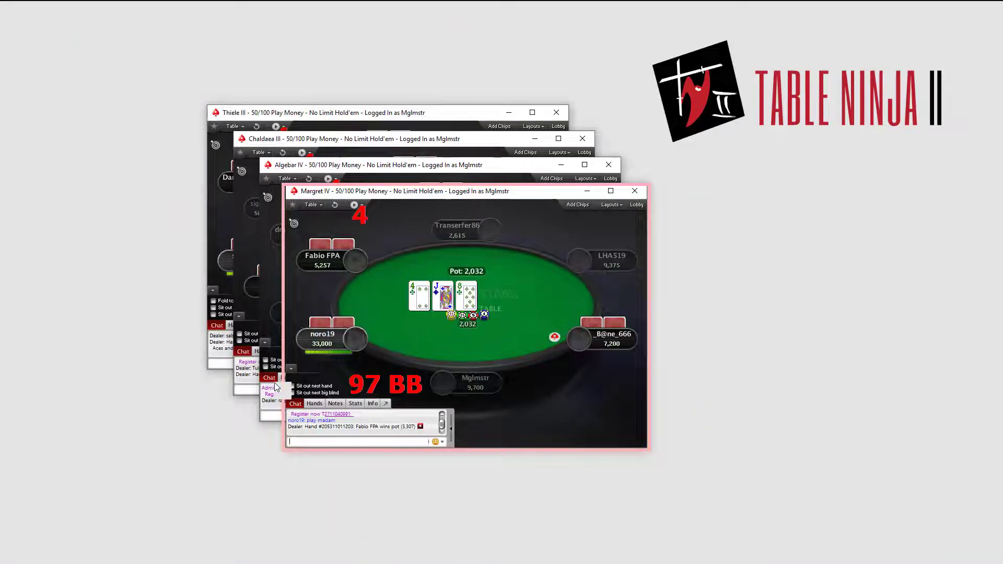
key(ctrl+s)
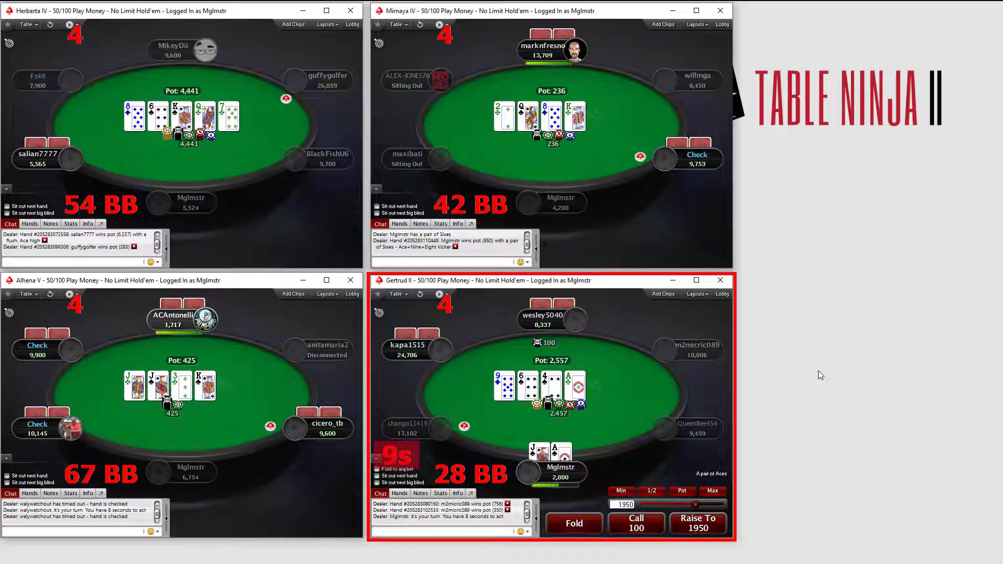
- Go all-in for 2,800 at Gertrud II with the A and R hotkeys, then bring Table Ninja forward
key(a)
key(r)
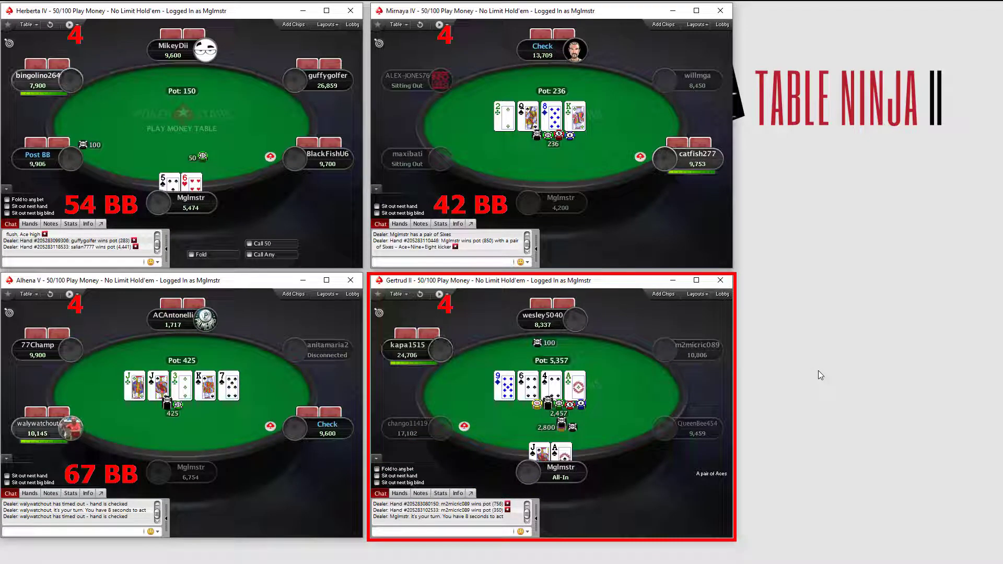
key(alt+Tab)
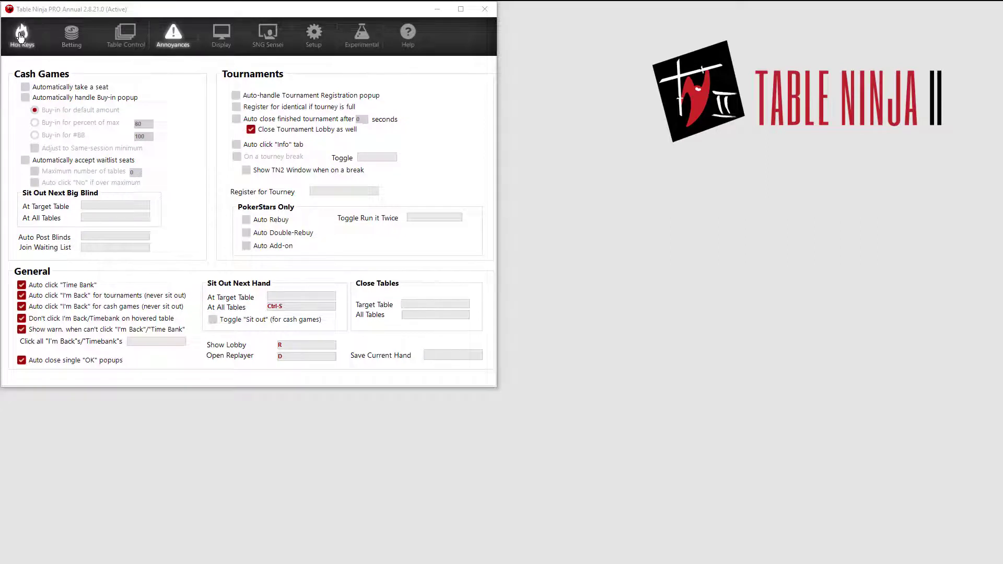
- Assign B as the Bet hotkey on the Hot Keys page
click(21, 36)
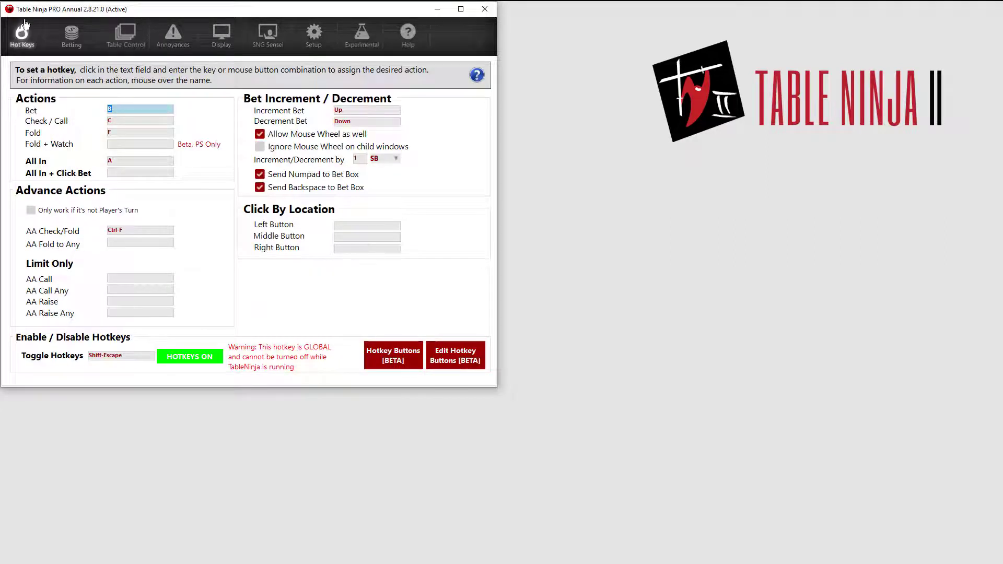
key(b)
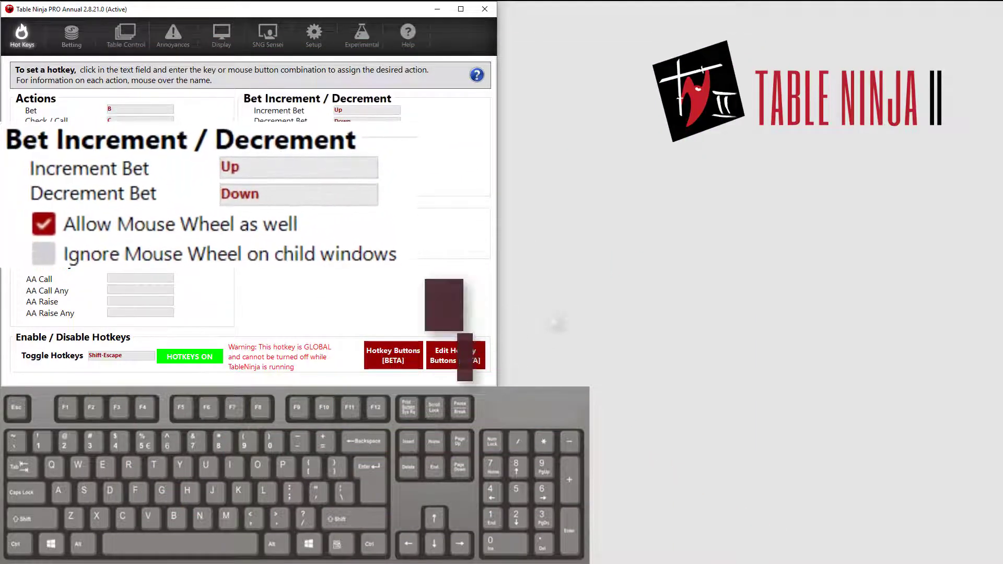
- Nudge the Adelaide III bet up and down with the arrow keys and mouse wheel, then check
key(Up)
key(Up)
key(Up)
key(Up)
key(Up)
key(Up)
key(Up)
key(Up)
key(Up)
key(Up)
key(Up)
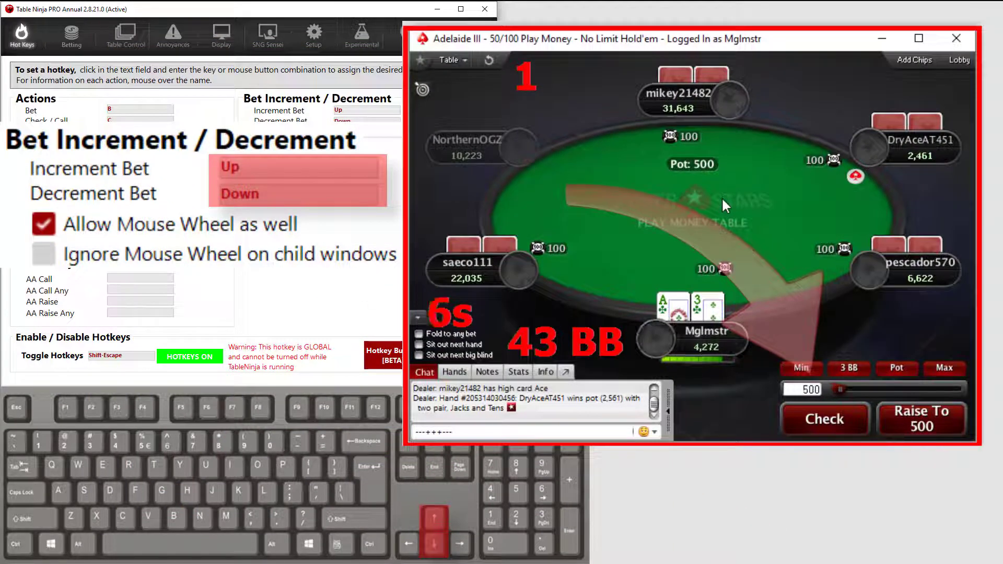
key(Down)
key(Down)
key(Down)
key(Down)
scroll(722, 198, down, 9)
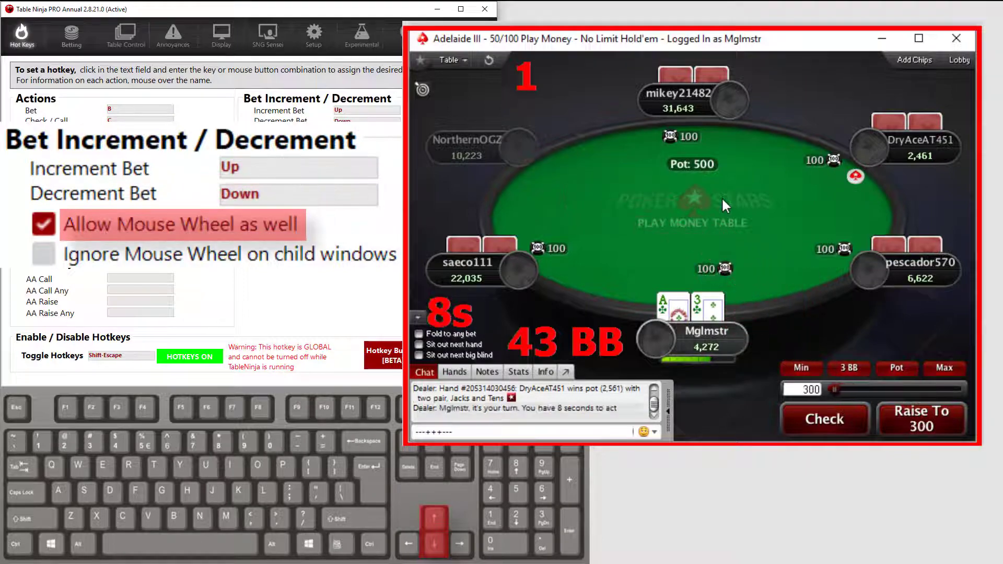
scroll(725, 197, up, 3)
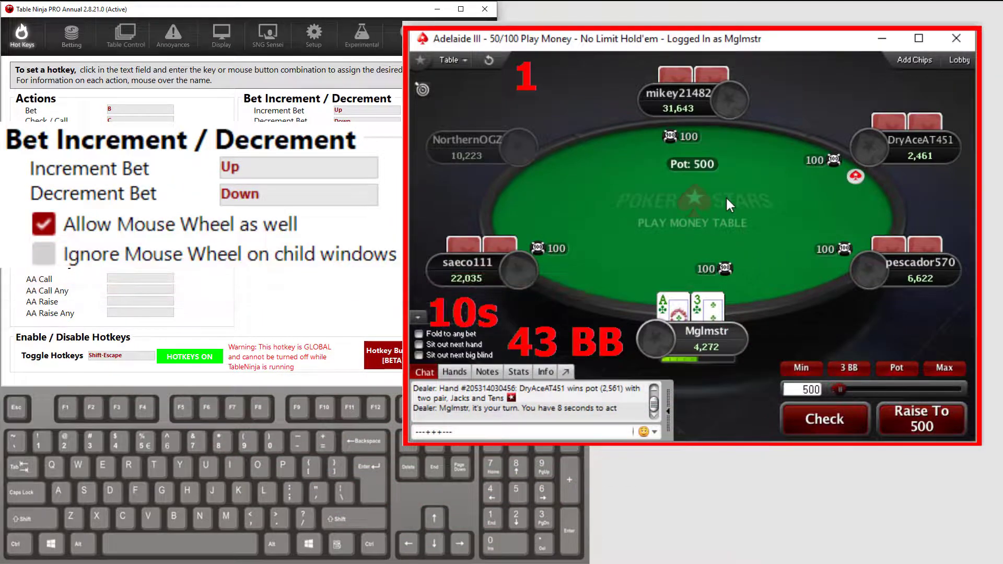
scroll(725, 196, down, 3)
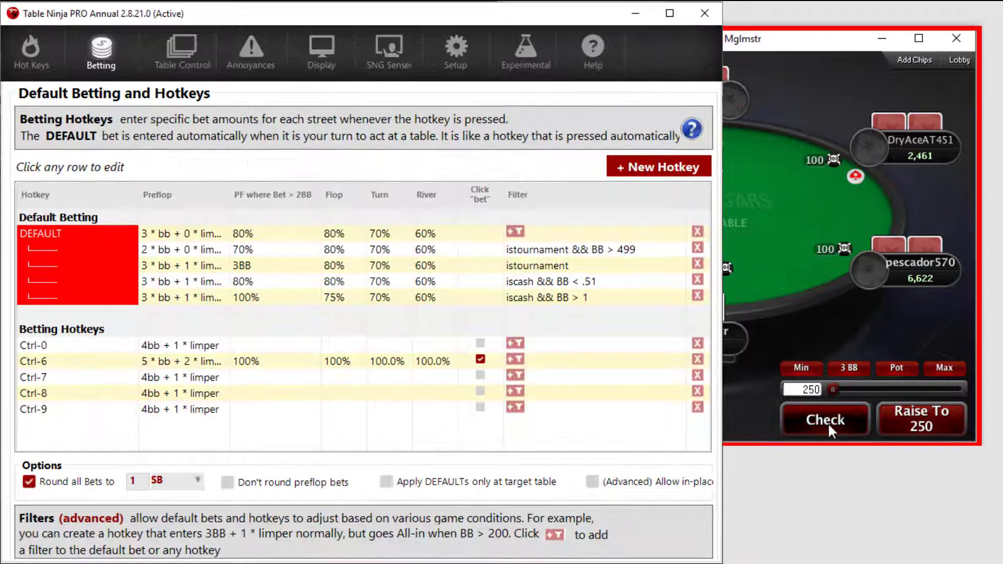
click(827, 422)
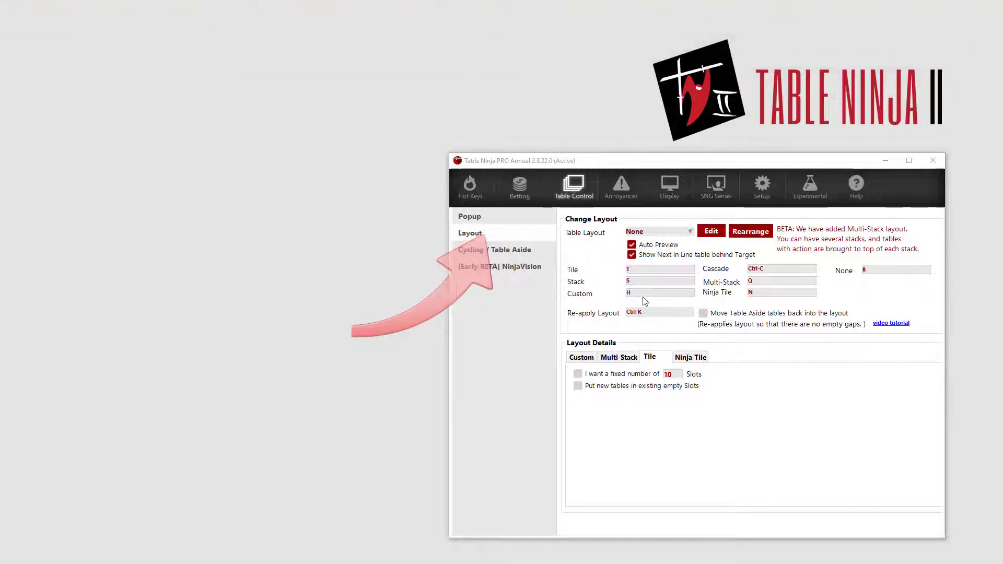
- Edit the Tile layout and position its 708 x 516 slot table at the top-left
click(710, 231)
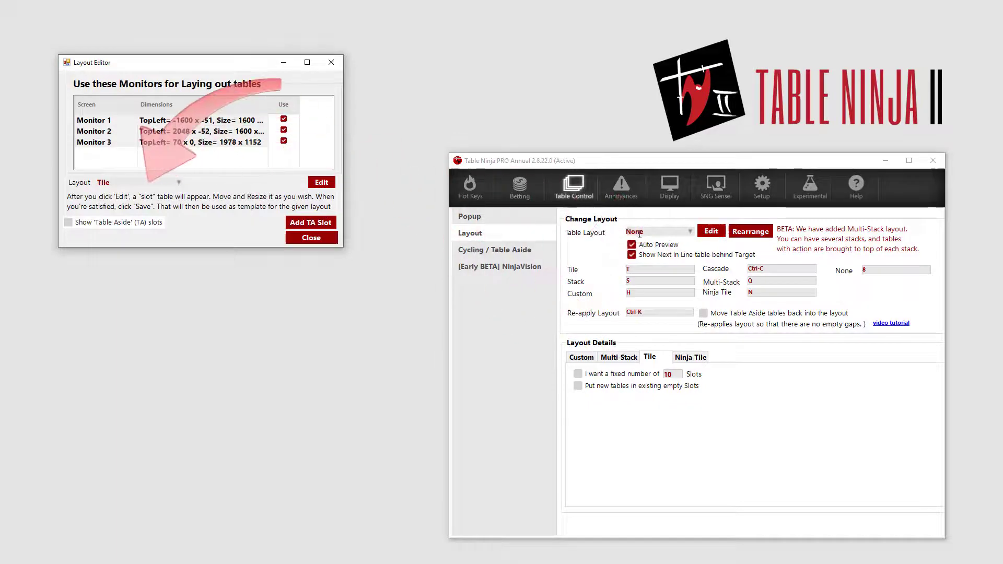
click(176, 184)
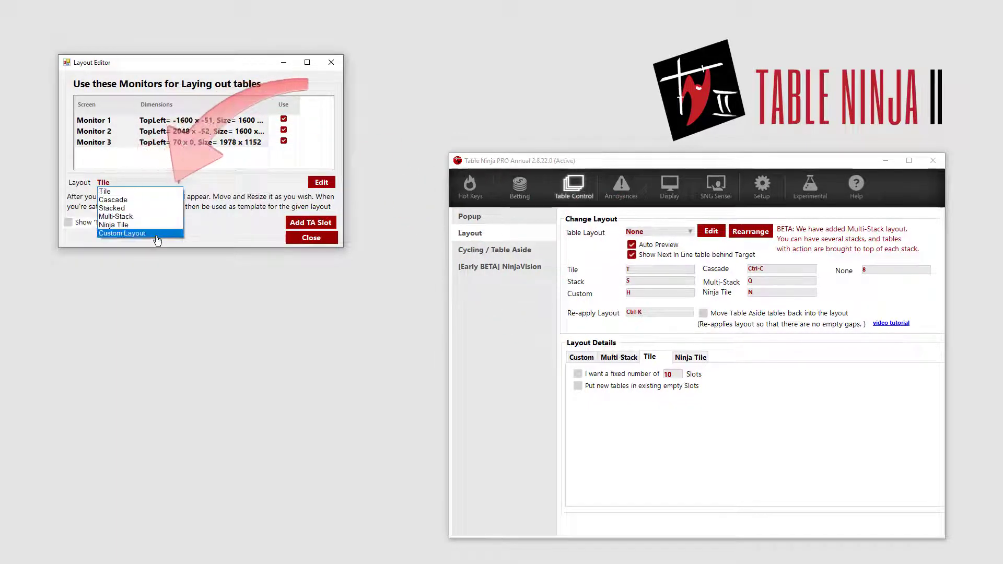
click(159, 193)
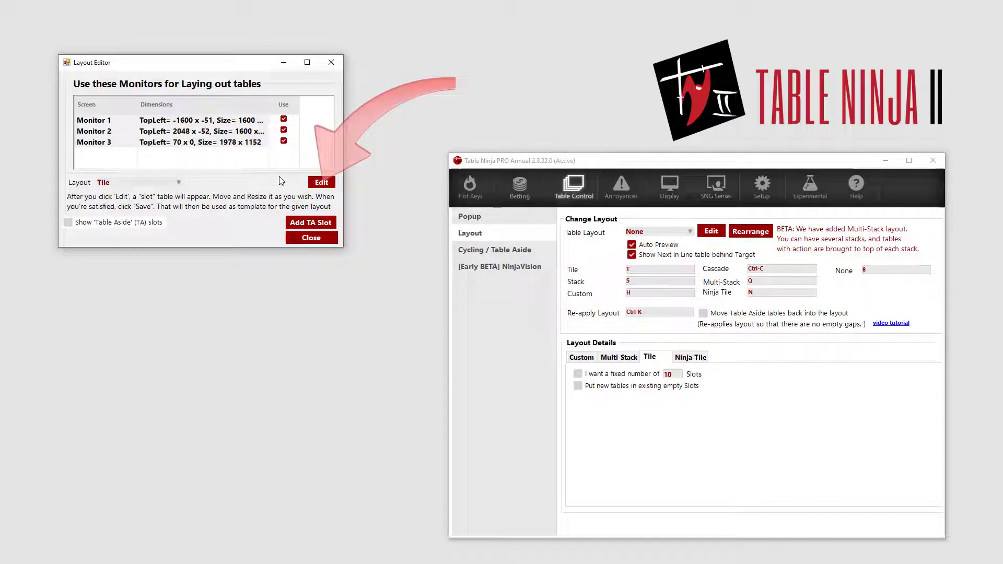
click(320, 182)
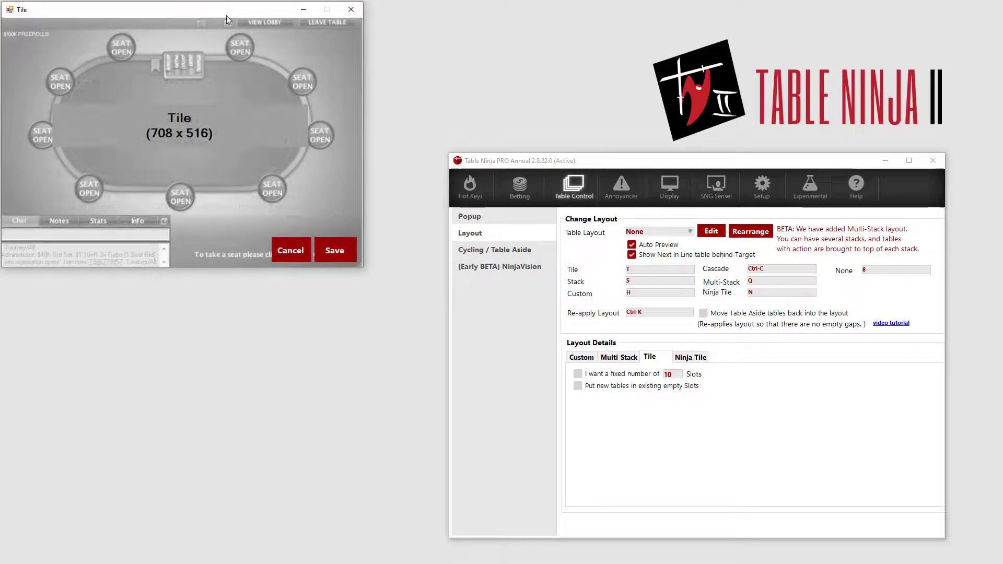
mouse_move(227, 16)
mouse_down()
mouse_move(274, 73)
mouse_move(230, 15)
mouse_up()
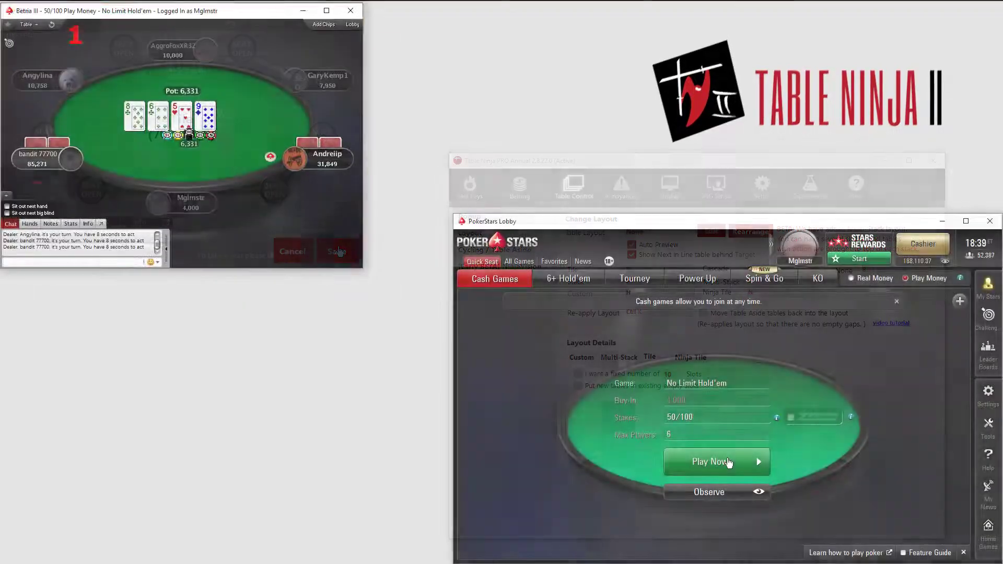
- Join three more 50/100 tables from the lobby, then fold the hand at Bernhard III
click(729, 463)
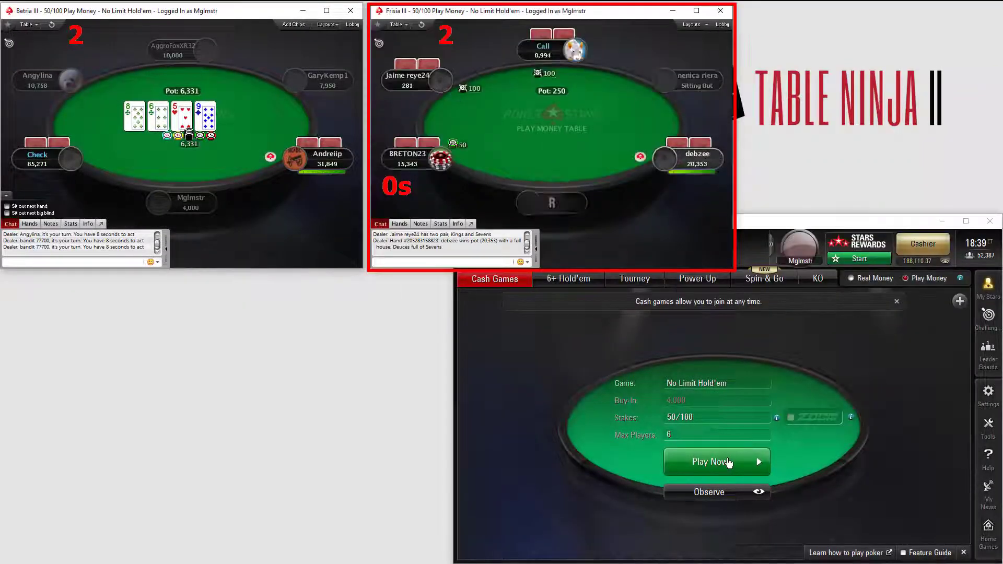
click(729, 463)
click(729, 462)
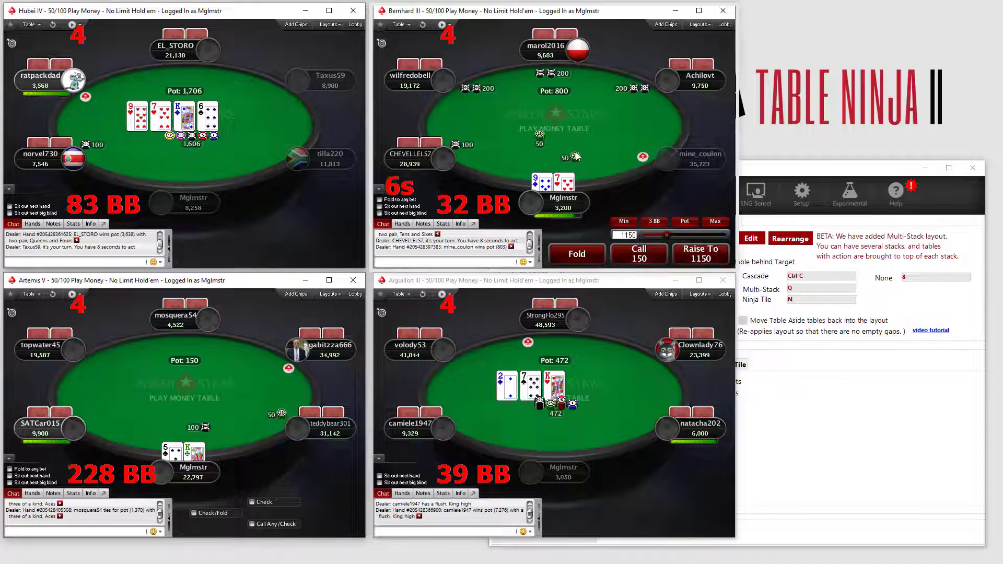
click(577, 253)
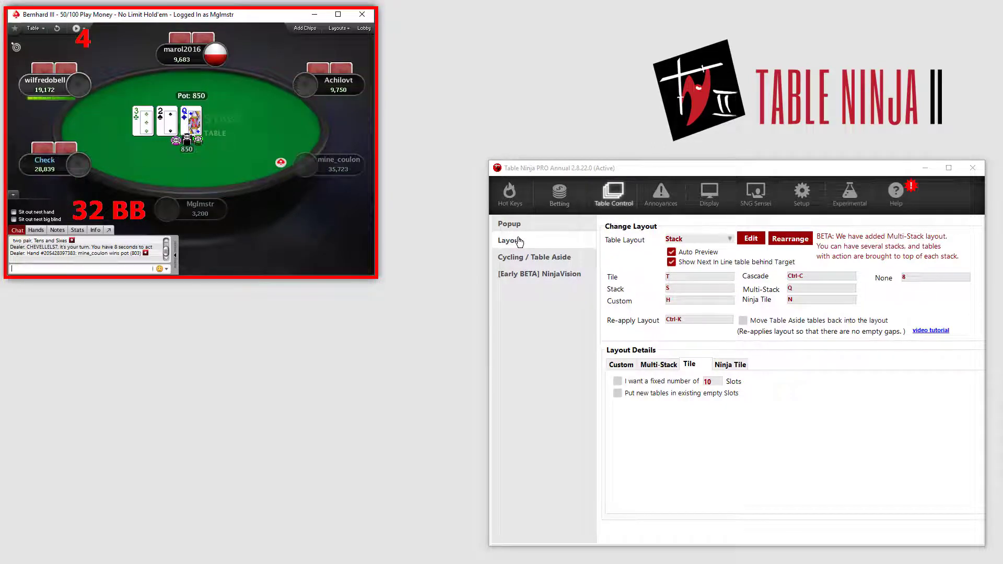
- In Cycling / Table Aside, set Artemis V aside with 4, call there, and fold Hubei IV
click(558, 259)
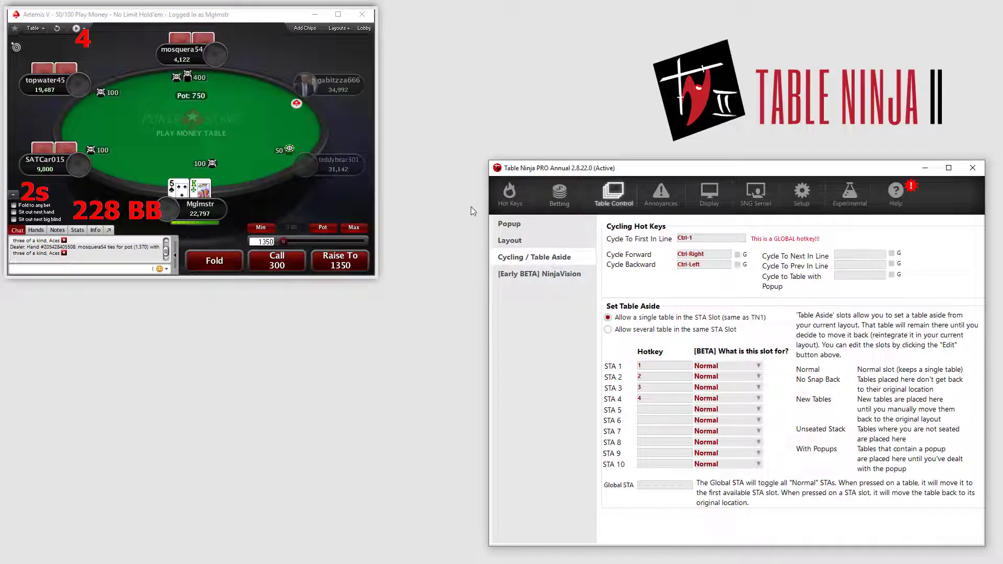
key(4)
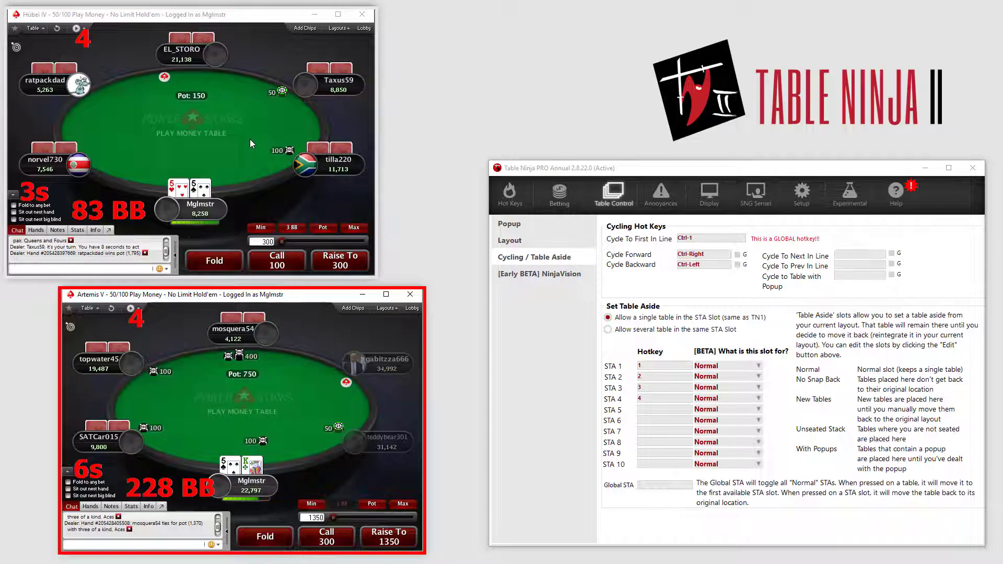
key(F2)
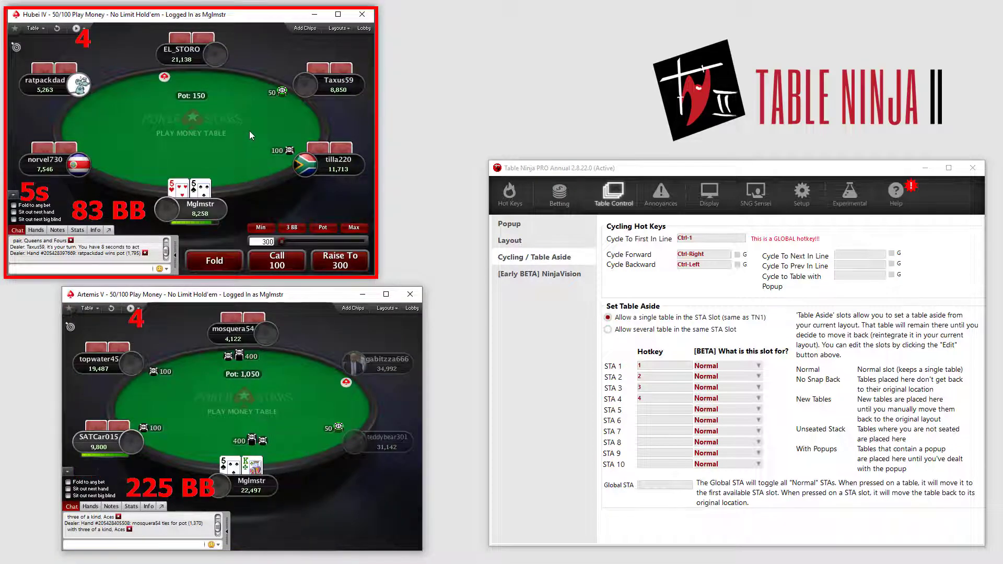
key(f)
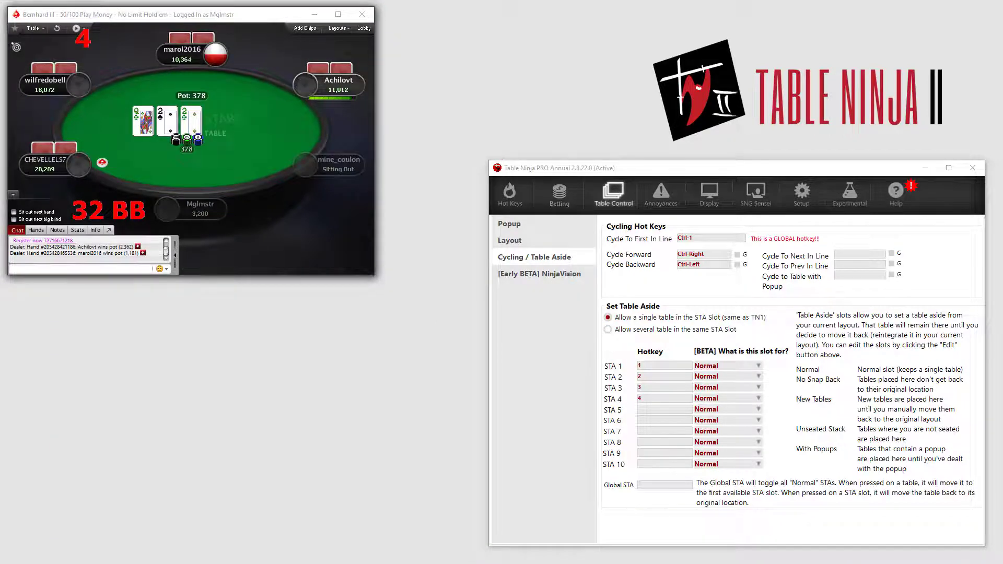
- Return Artemis V to the stack, fold Artemis V and Aiguillon III, then set Hubei IV aside and check
key(4)
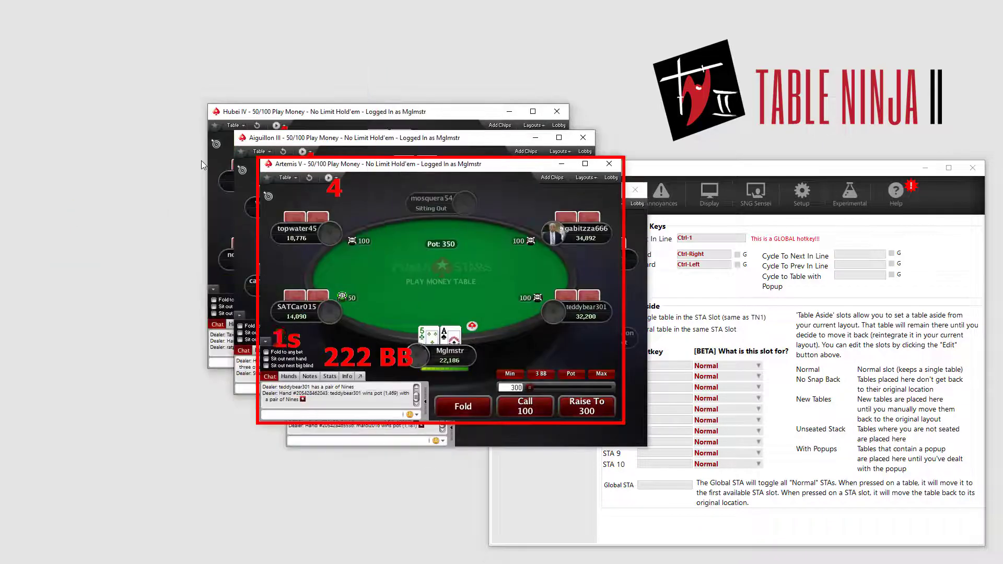
key(f)
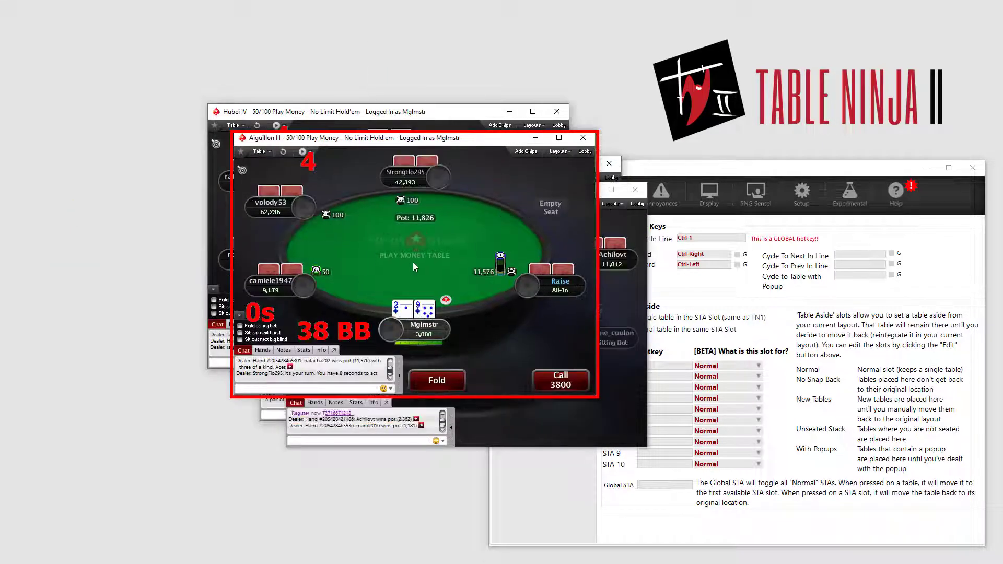
key(f)
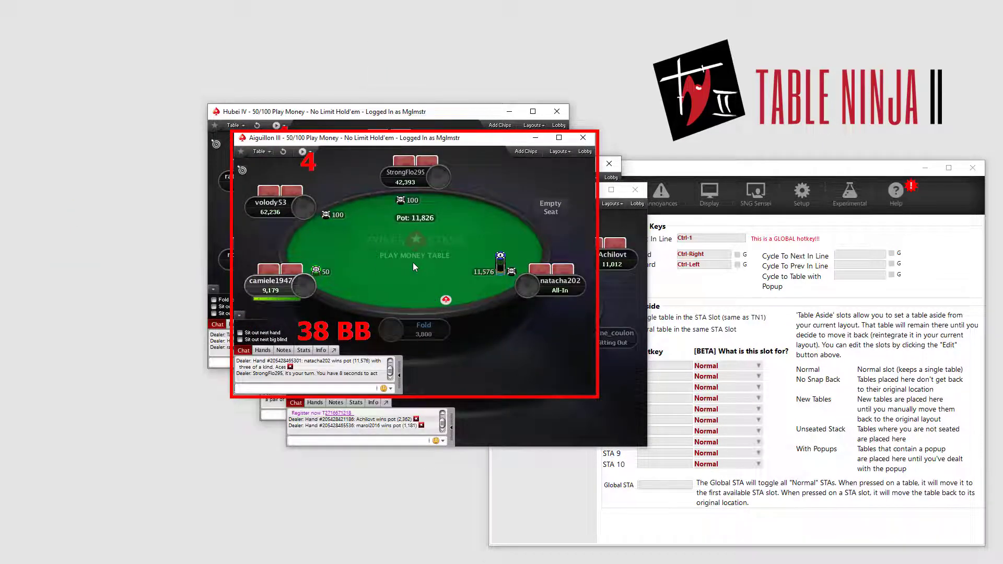
key(4)
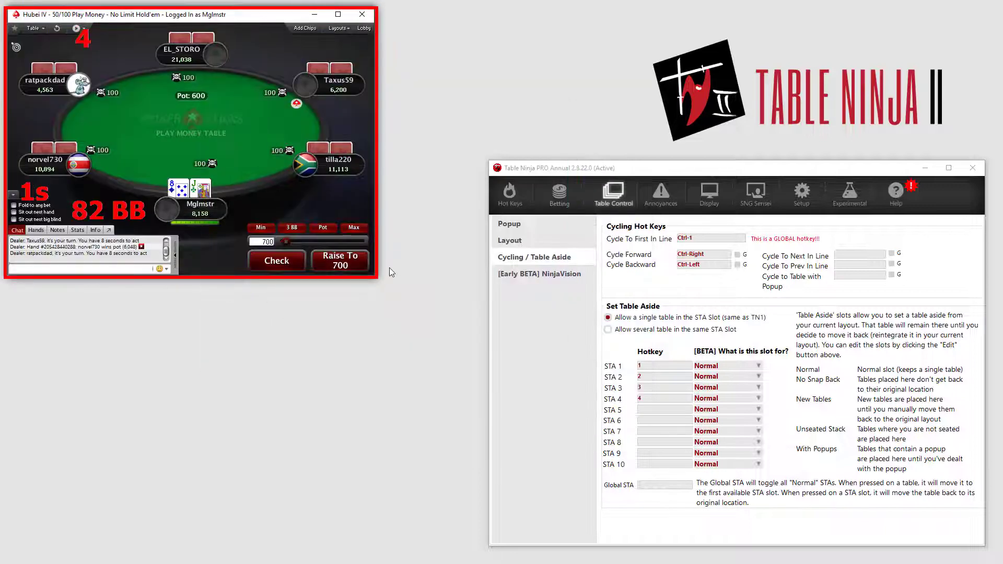
key(c)
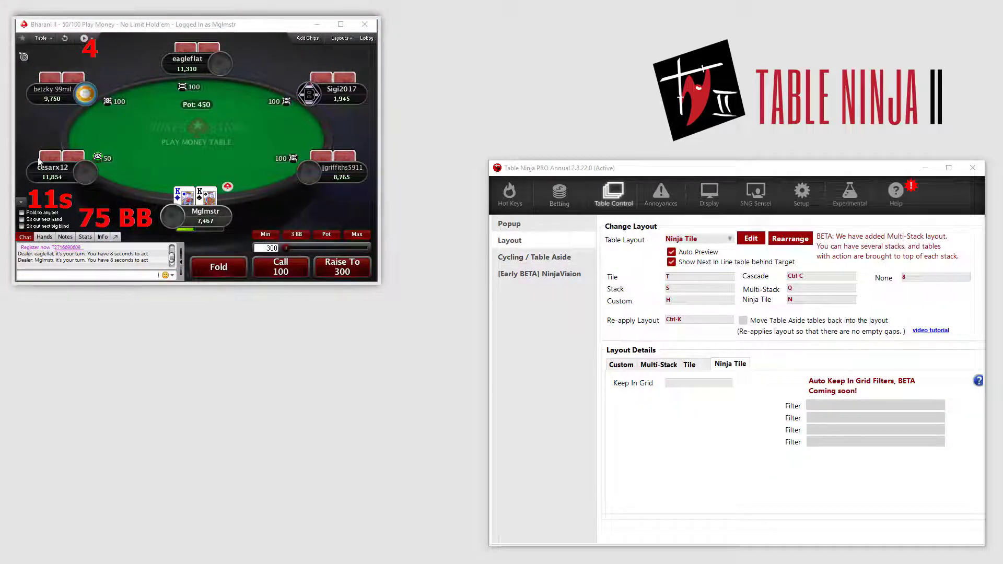
- Raise to 300 at Bharani II, then at Sulamitis V, using the R hotkey
click(148, 142)
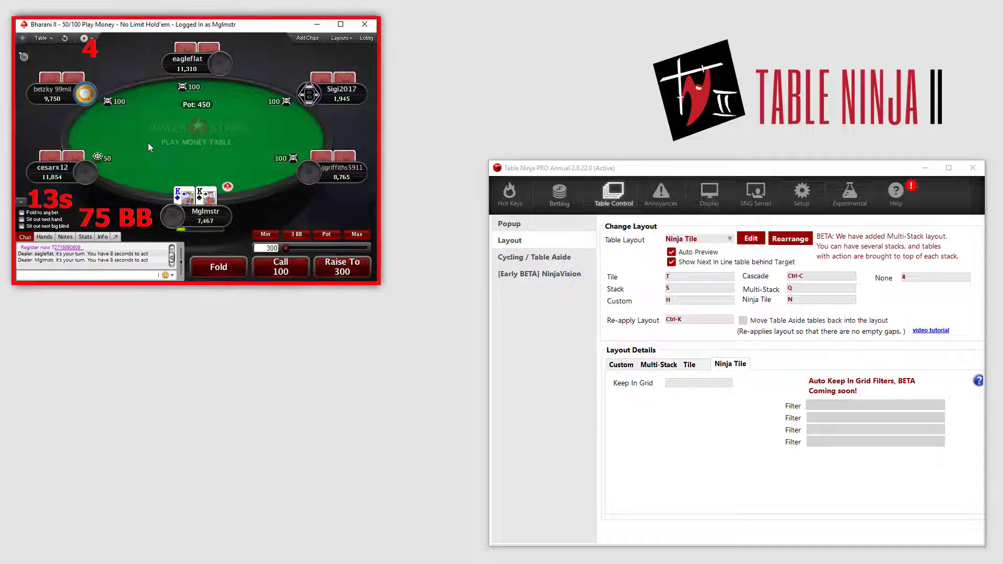
key(r)
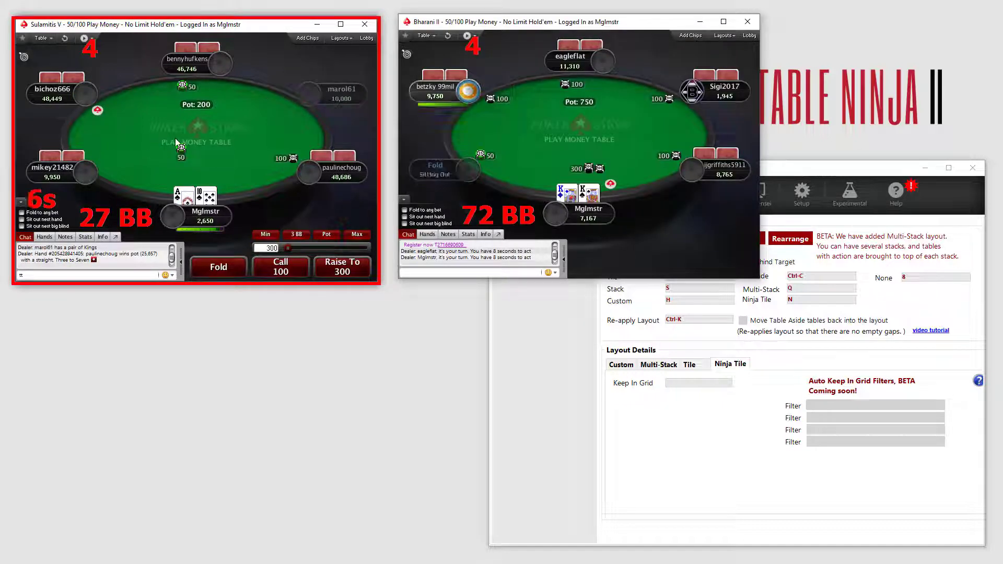
key(r)
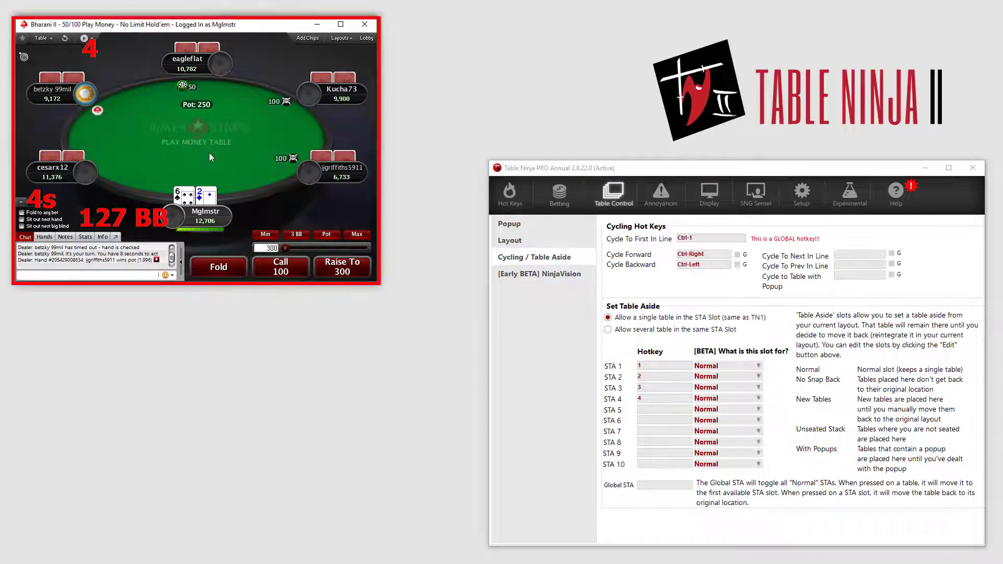
- Set Enterprise III aside with the 1 hotkey, then pick a new target-table frame colour
key(1)
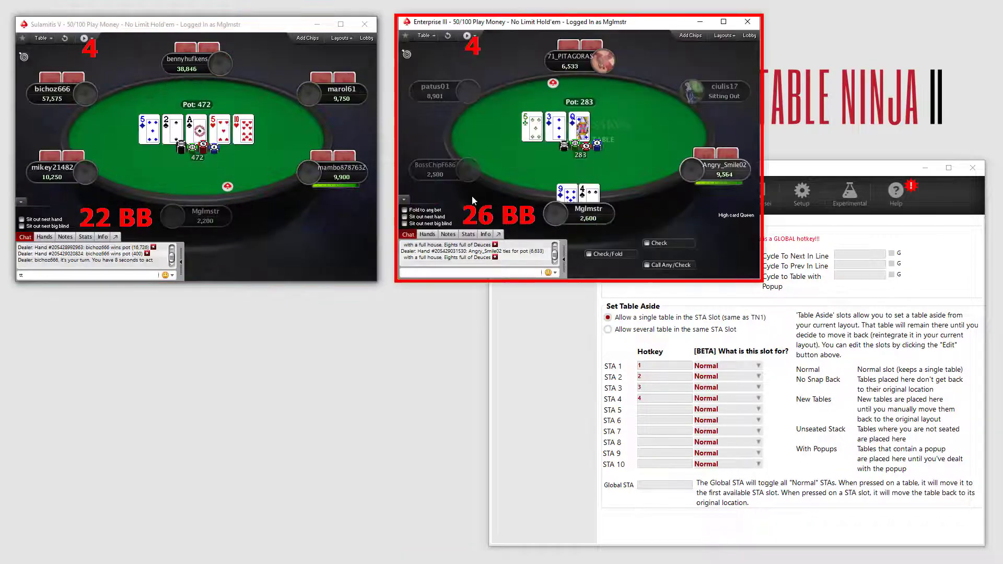
click(832, 189)
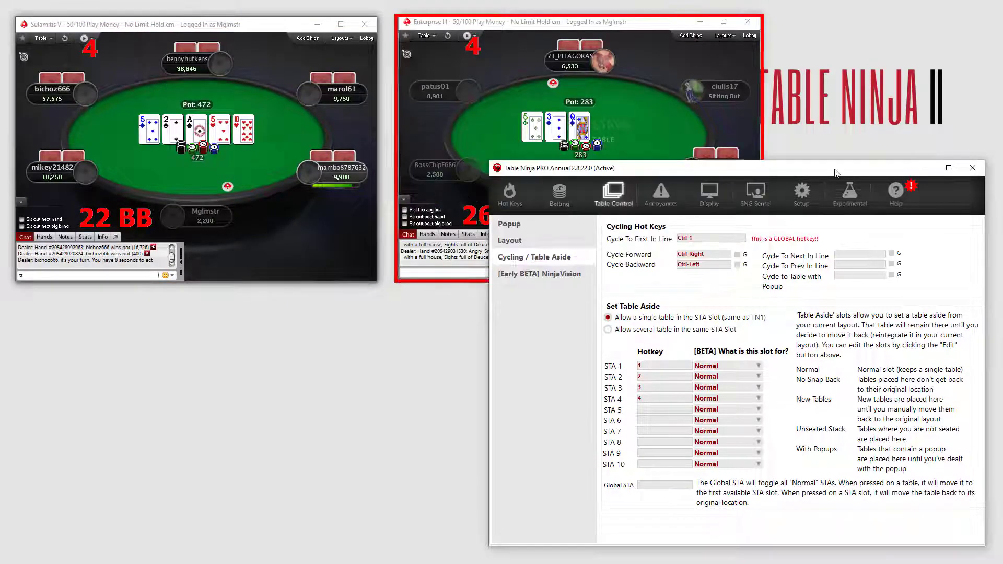
click(520, 224)
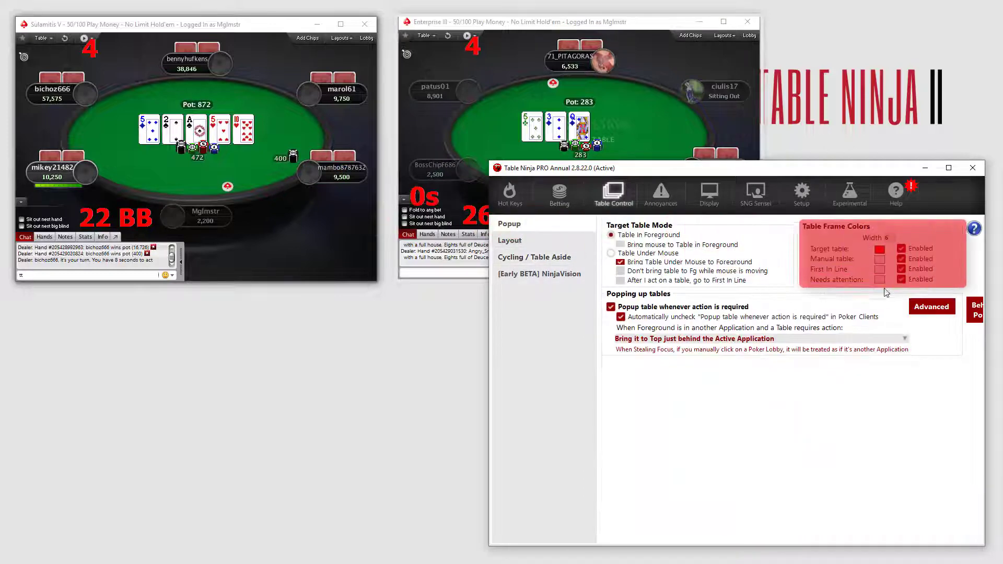
click(879, 250)
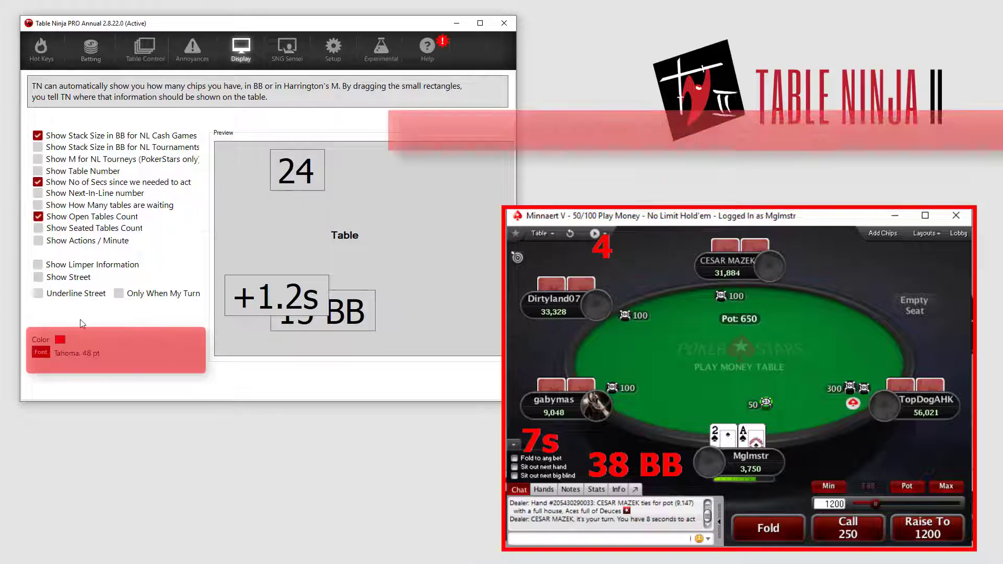
- Open the Color swatch under the HUD options to pick the table HUD text colour
click(59, 342)
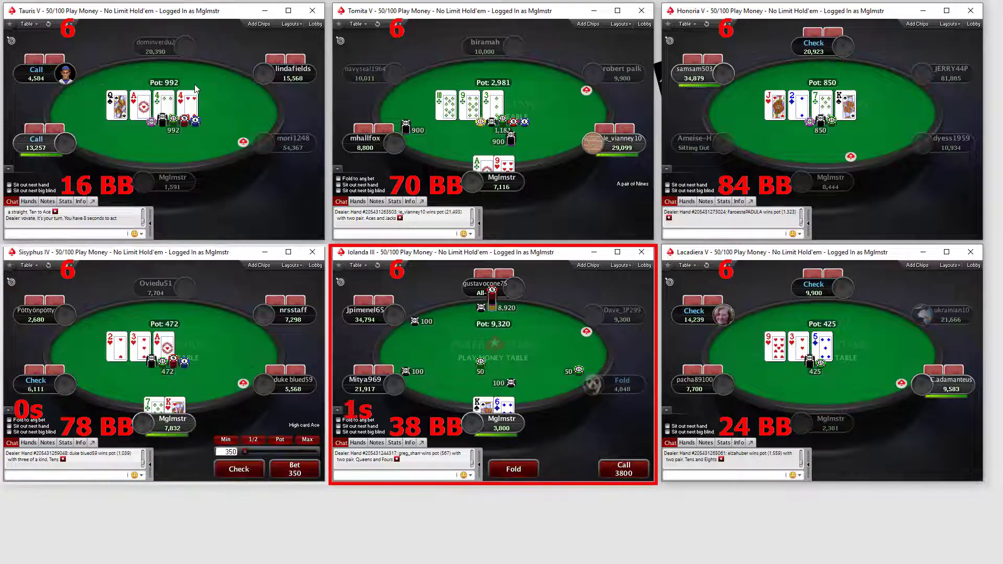
- Bet 350 at Sisyphus IV with the bet hotkey, then check twice at Tomita V
key(F3)
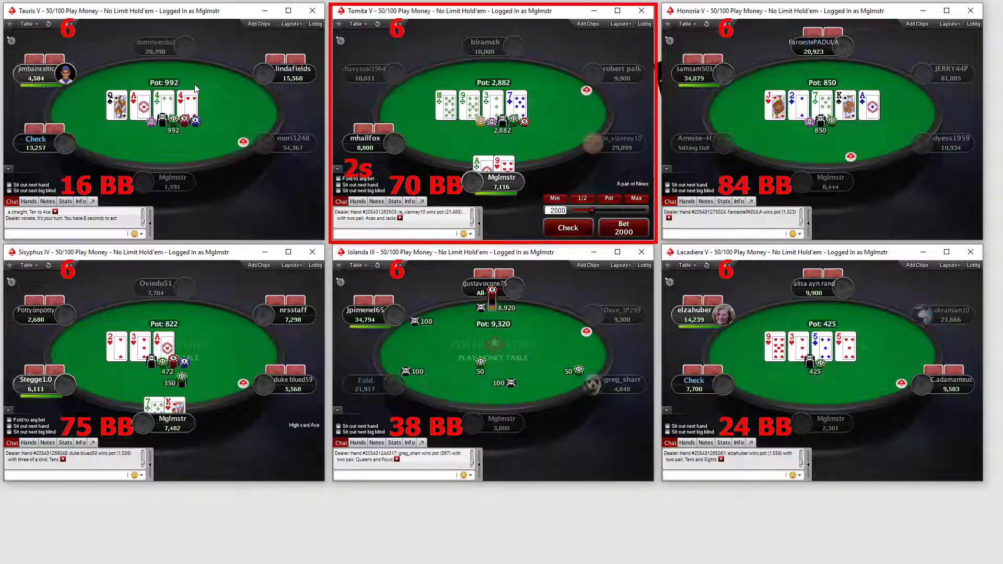
key(F2)
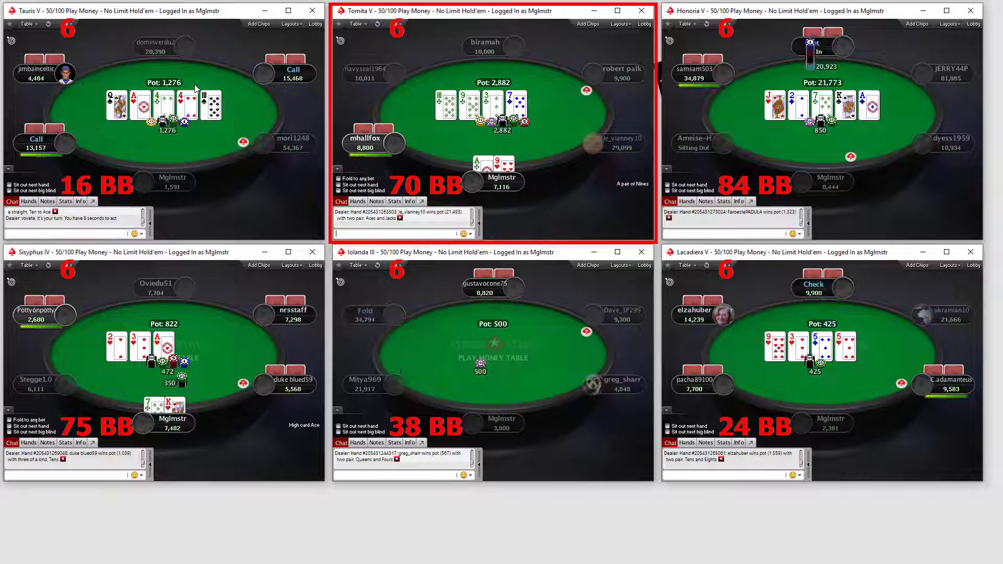
key(c)
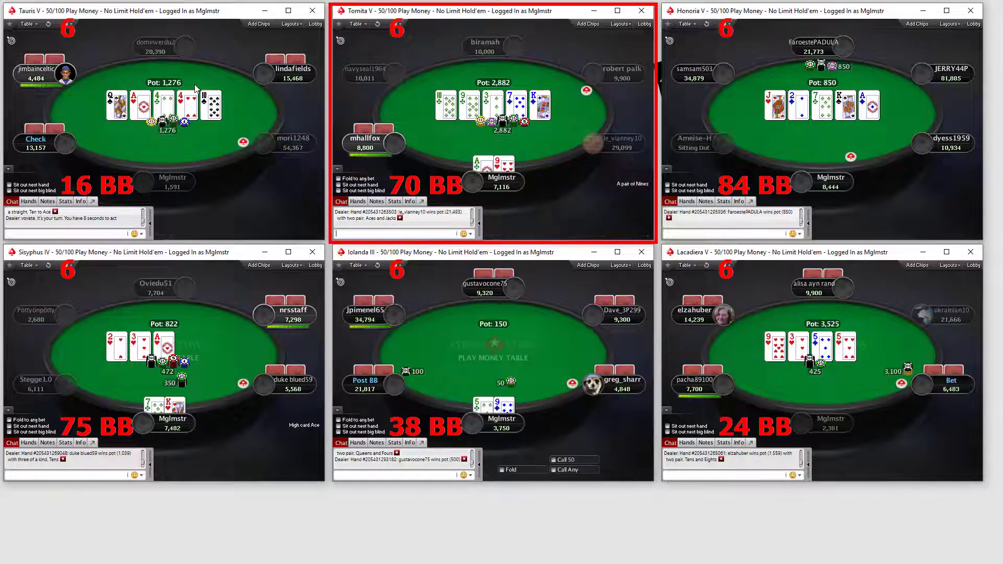